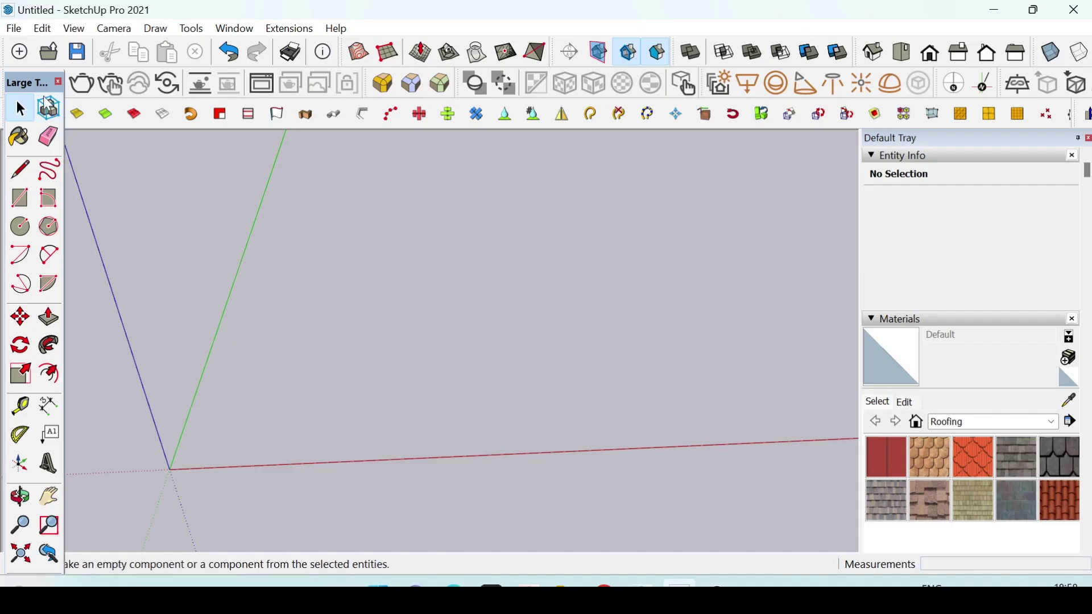
Step: Choose the Polygon tool from the toolbar and from Draw > Shapes
{"action": "left_click", "coordinate": [50, 229]}
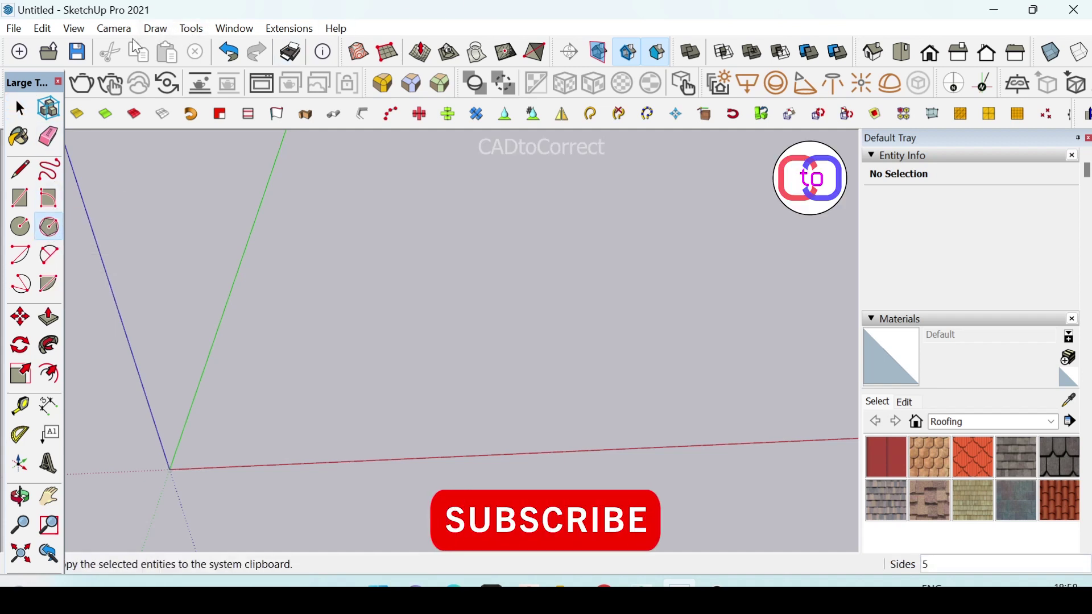
{"action": "left_click", "coordinate": [154, 28]}
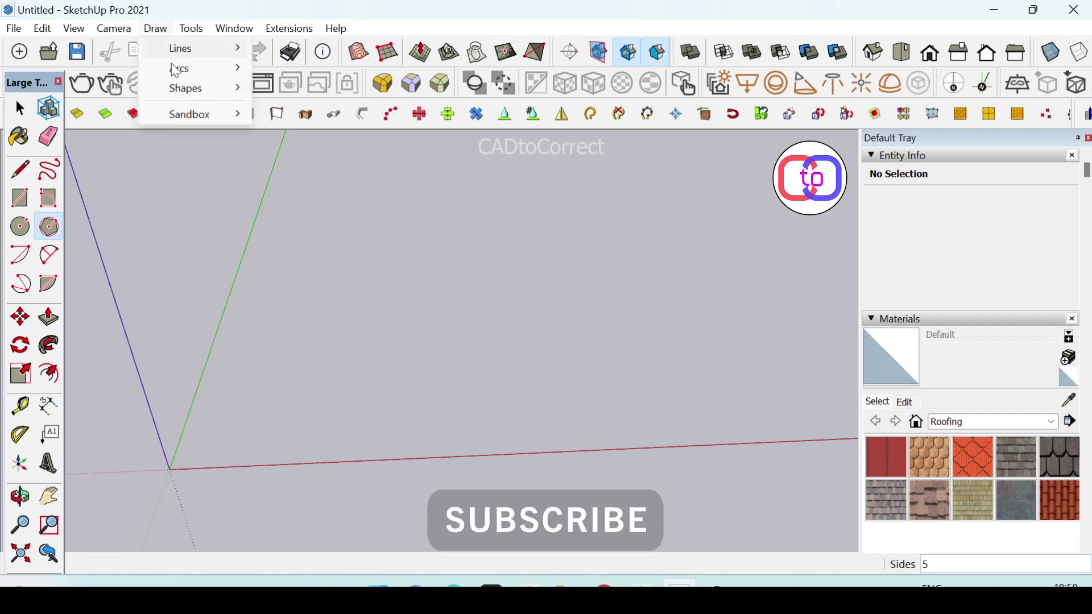
{"action": "mouse_move", "coordinate": [186, 88]}
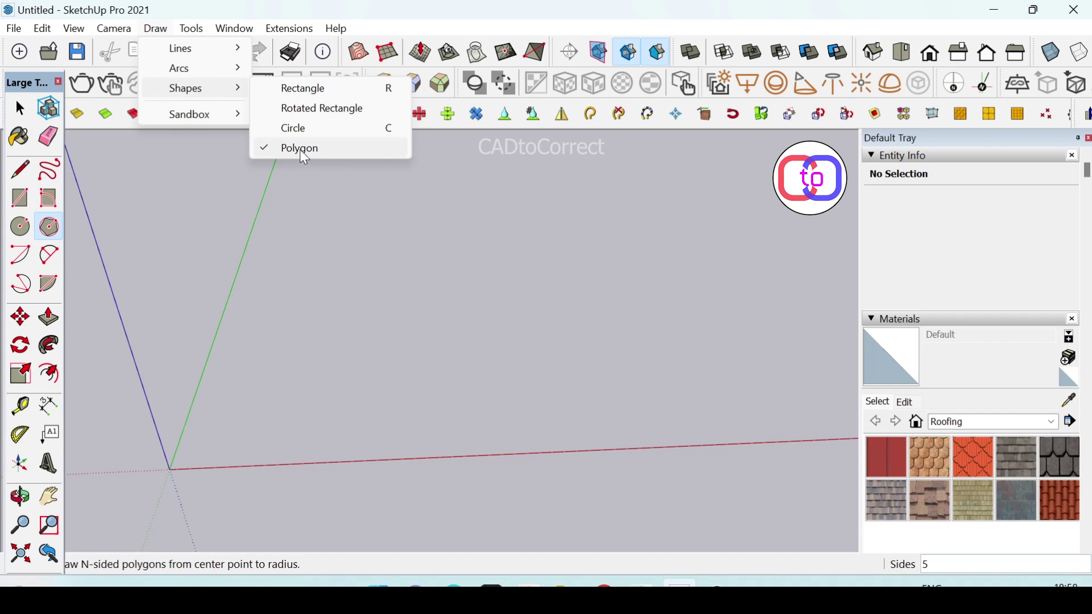
{"action": "left_click", "coordinate": [300, 149]}
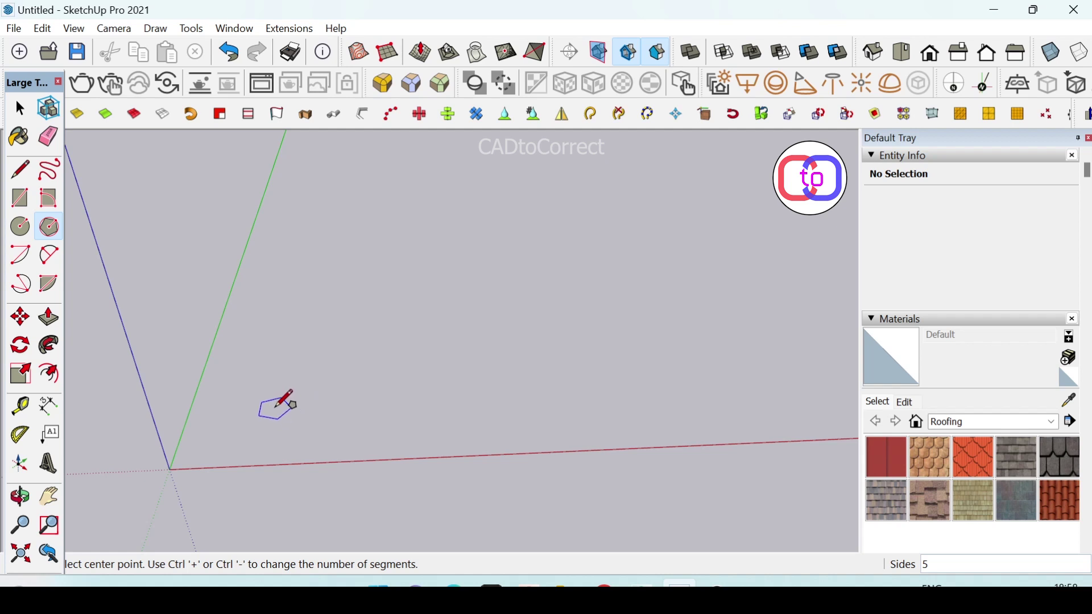
Step: Draw a 20' radius pentagon centred near the origin, then return to the Select tool
{"action": "left_click", "coordinate": [274, 412]}
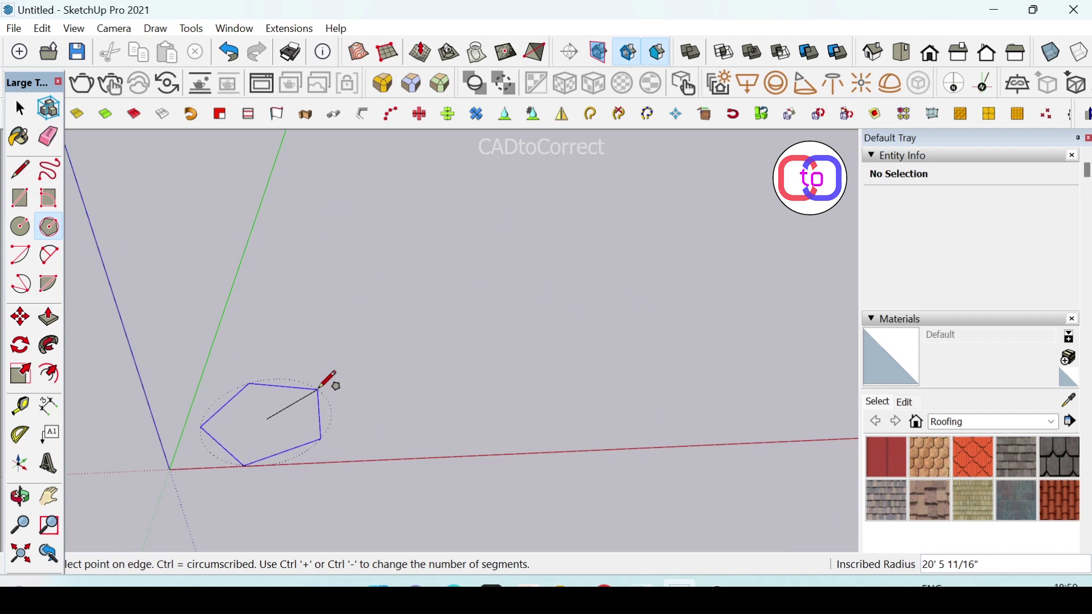
{"action": "type", "text": "20'"}
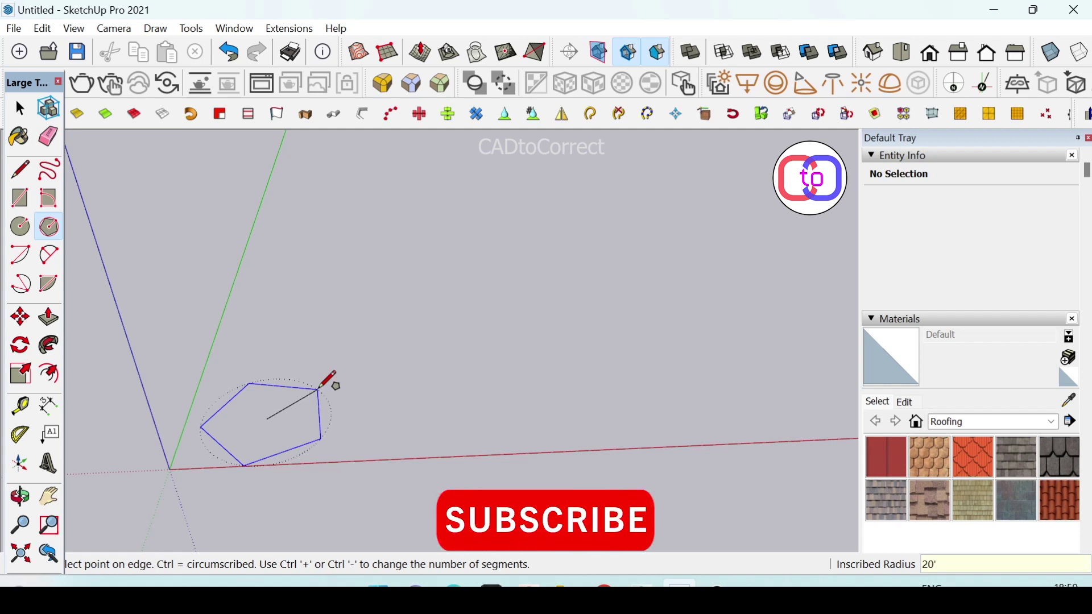
{"action": "key", "text": "Return"}
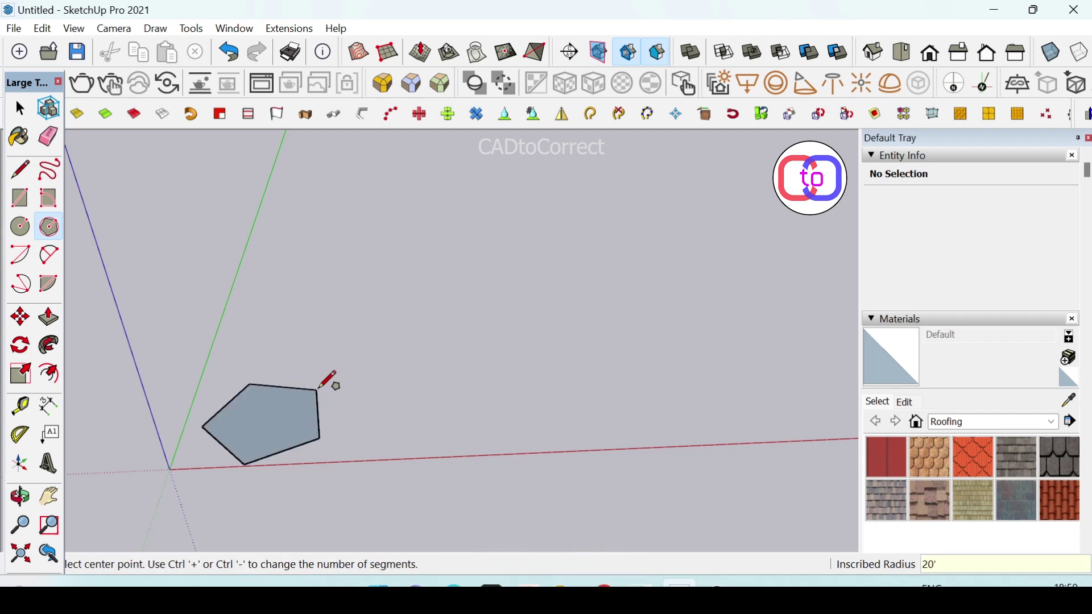
{"action": "key", "text": "space"}
{"action": "left_click", "coordinate": [320, 418]}
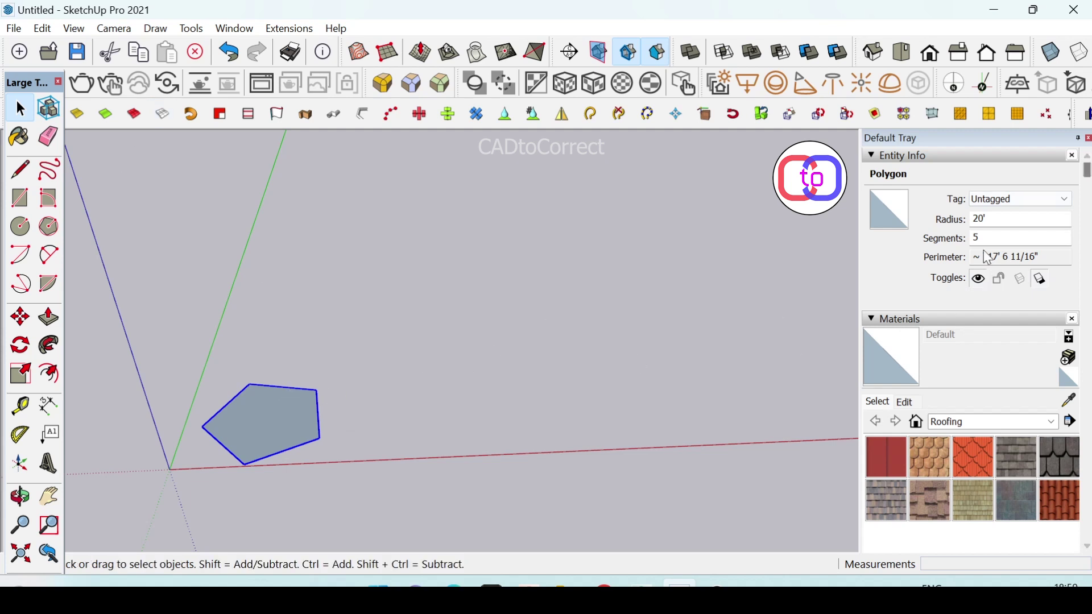
Step: Select the pentagon and set its Entity Info segment count to 8
{"action": "left_click", "coordinate": [278, 395]}
{"action": "left_click", "coordinate": [317, 398]}
{"action": "double_click", "coordinate": [977, 238]}
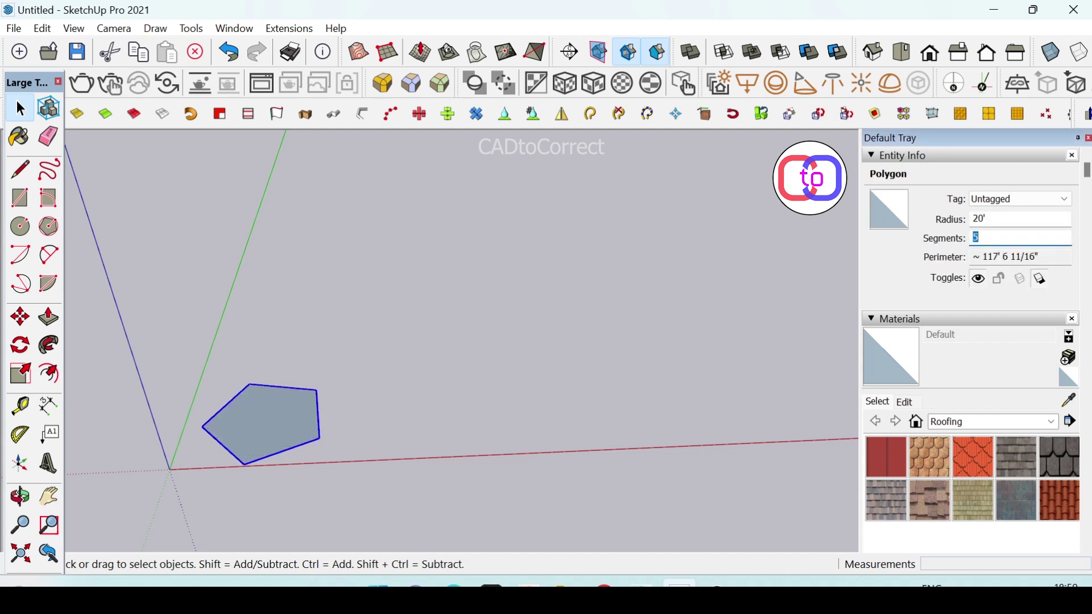
{"action": "type", "text": "8"}
{"action": "key", "text": "Return"}
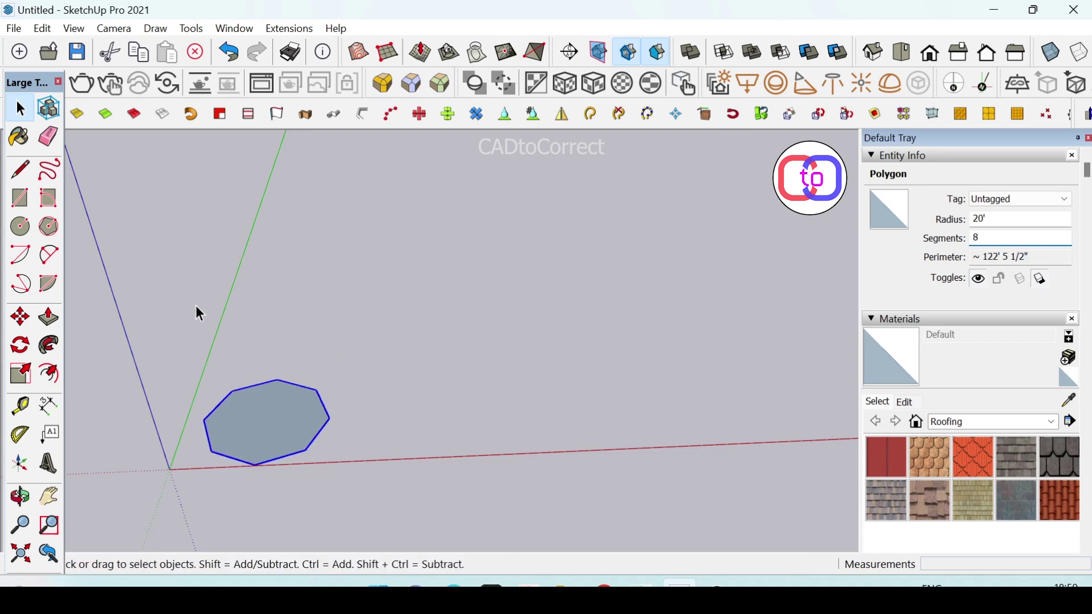
Step: Draw a 6-sided, 20' circumscribed polygon to the right of the octagon
{"action": "left_click", "coordinate": [49, 226]}
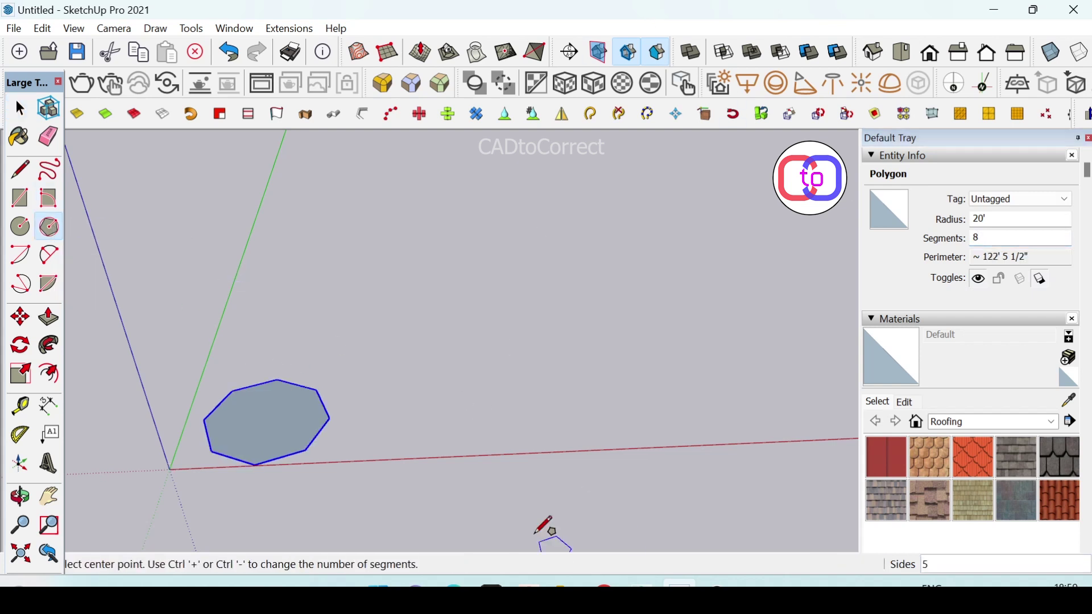
{"action": "left_click", "coordinate": [435, 419]}
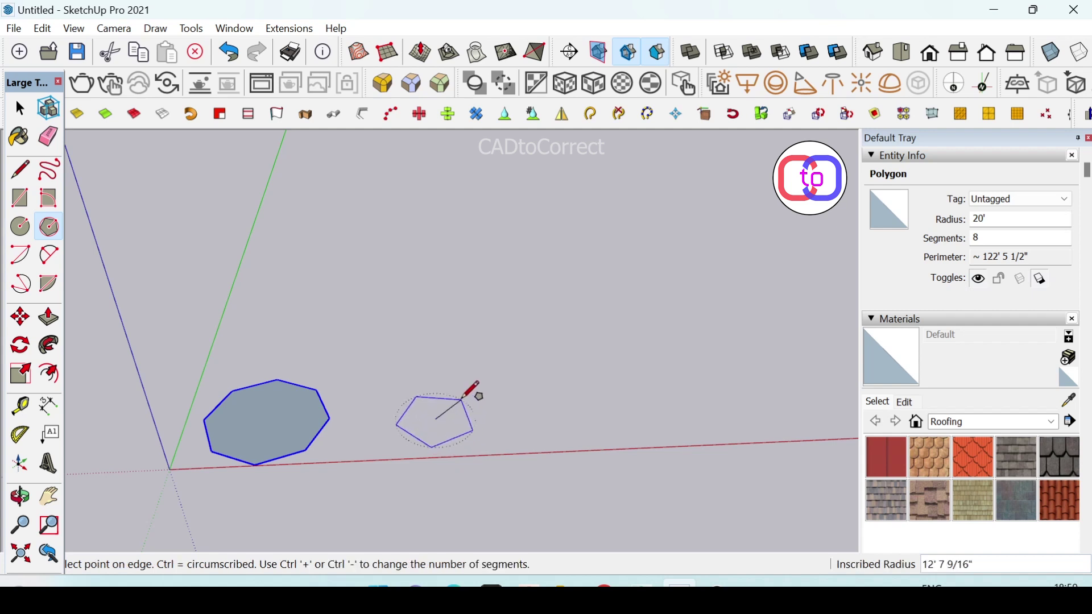
{"action": "key", "text": "Escape"}
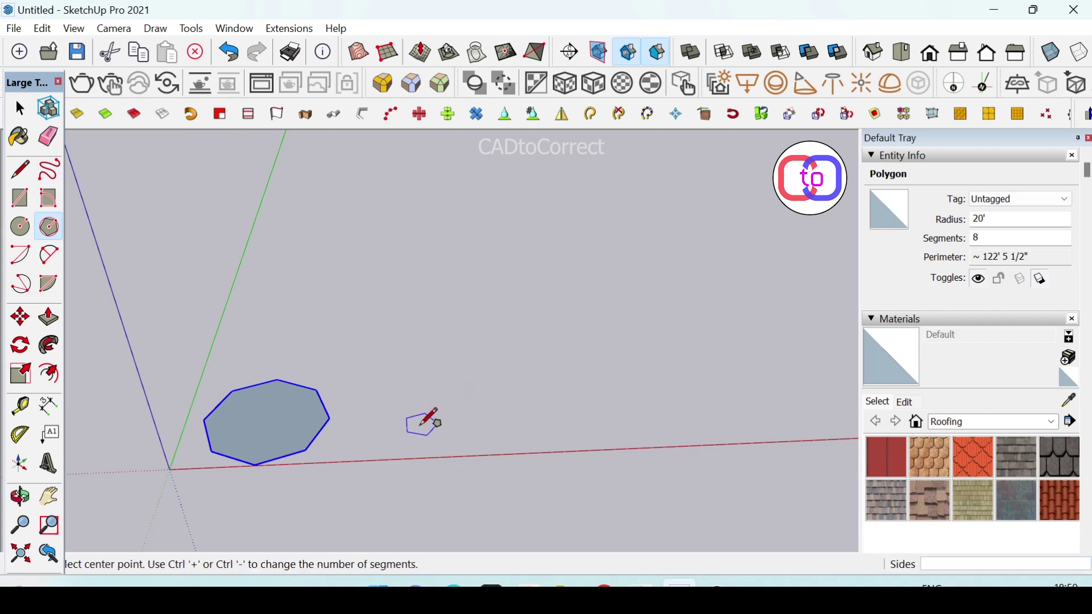
{"action": "left_click", "coordinate": [49, 227]}
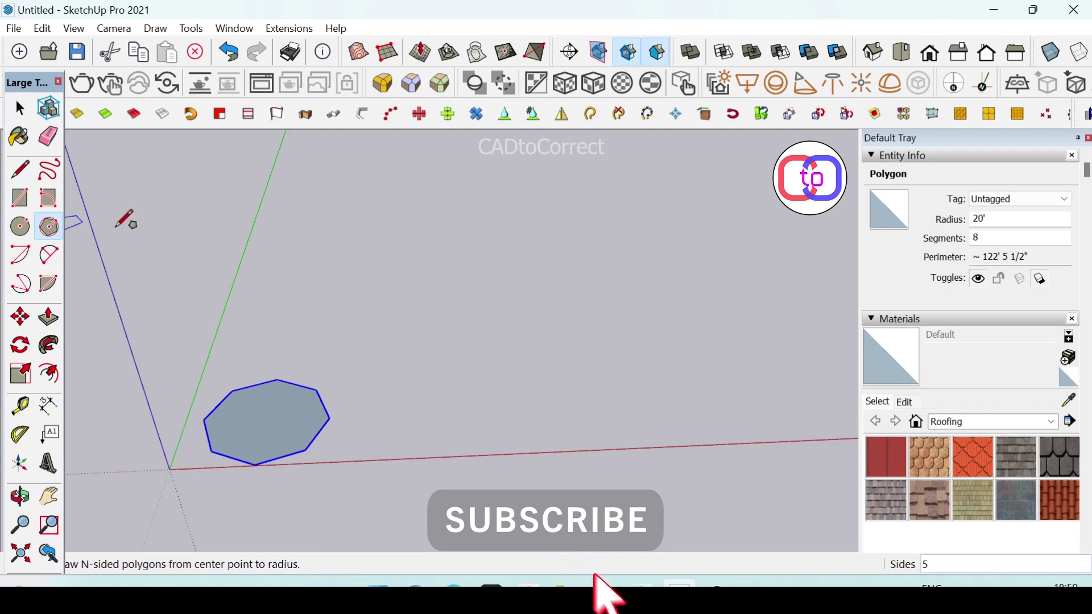
{"action": "left_click", "coordinate": [928, 570]}
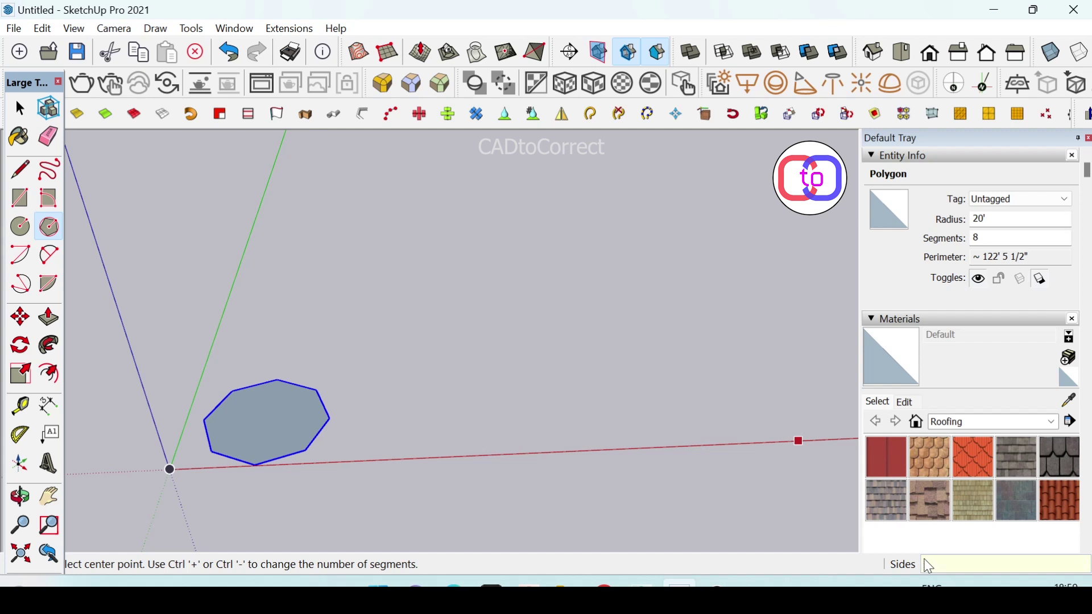
{"action": "type", "text": "6"}
{"action": "left_click", "coordinate": [458, 424]}
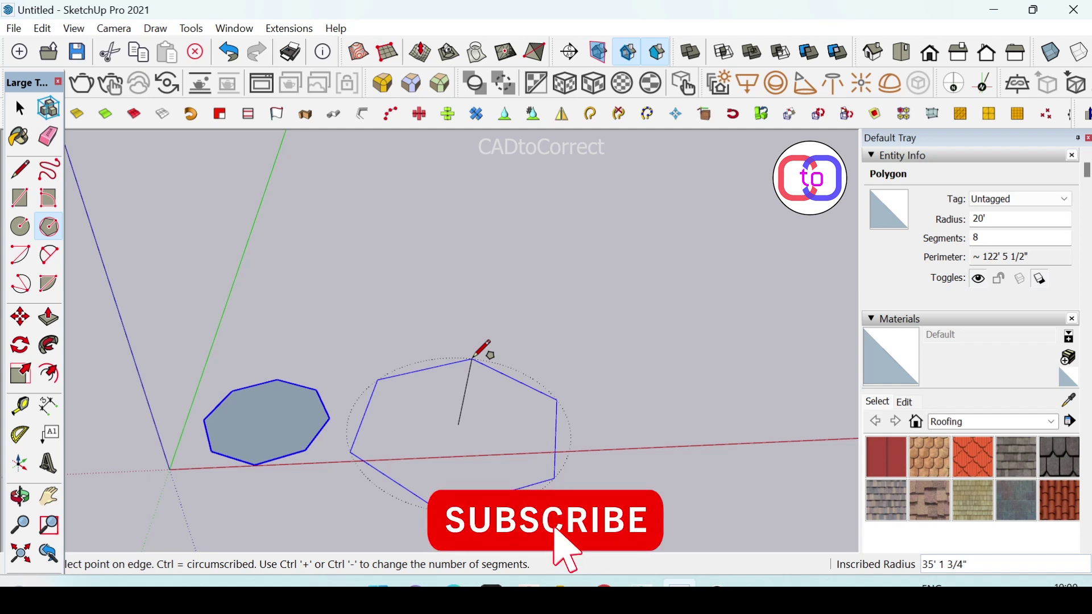
{"action": "key", "text": "ctrl"}
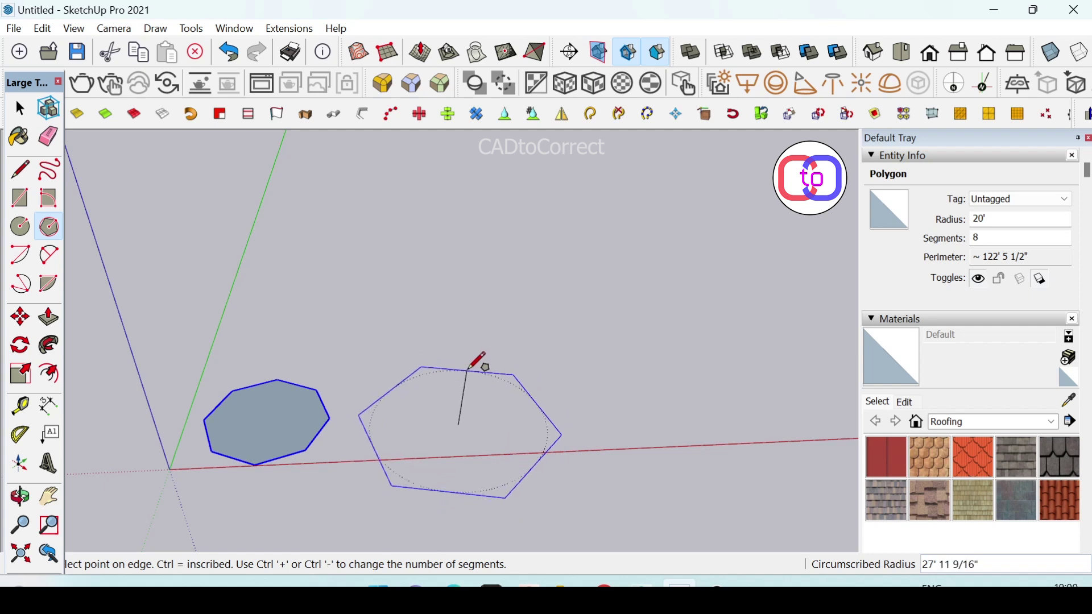
{"action": "type", "text": "20"}
{"action": "key", "text": "Return"}
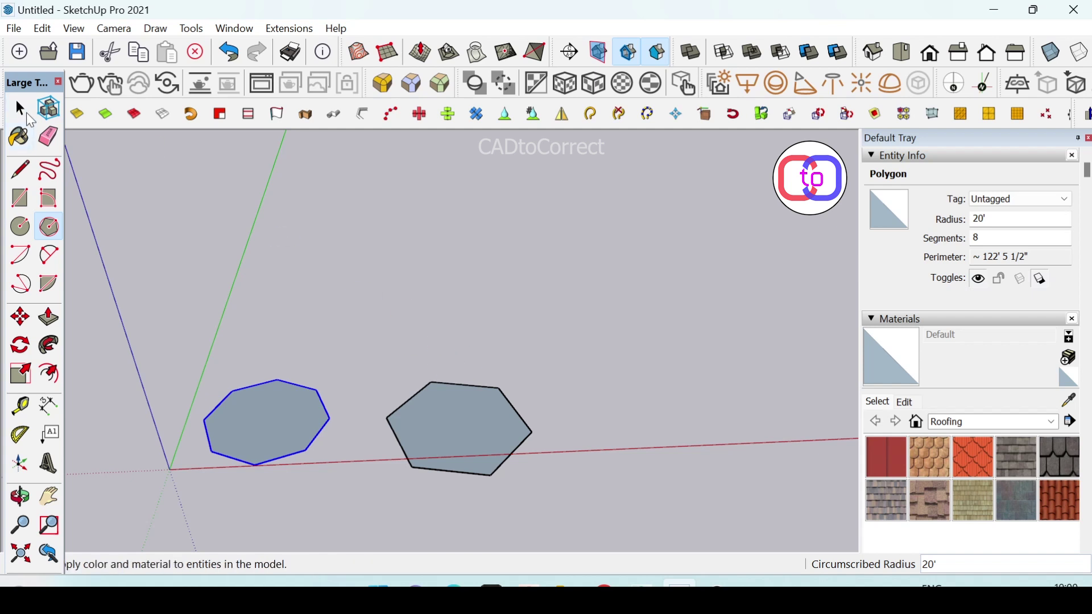
Step: Select the hexagon and change its Entity Info segments to 5, then 3
{"action": "left_click", "coordinate": [20, 108]}
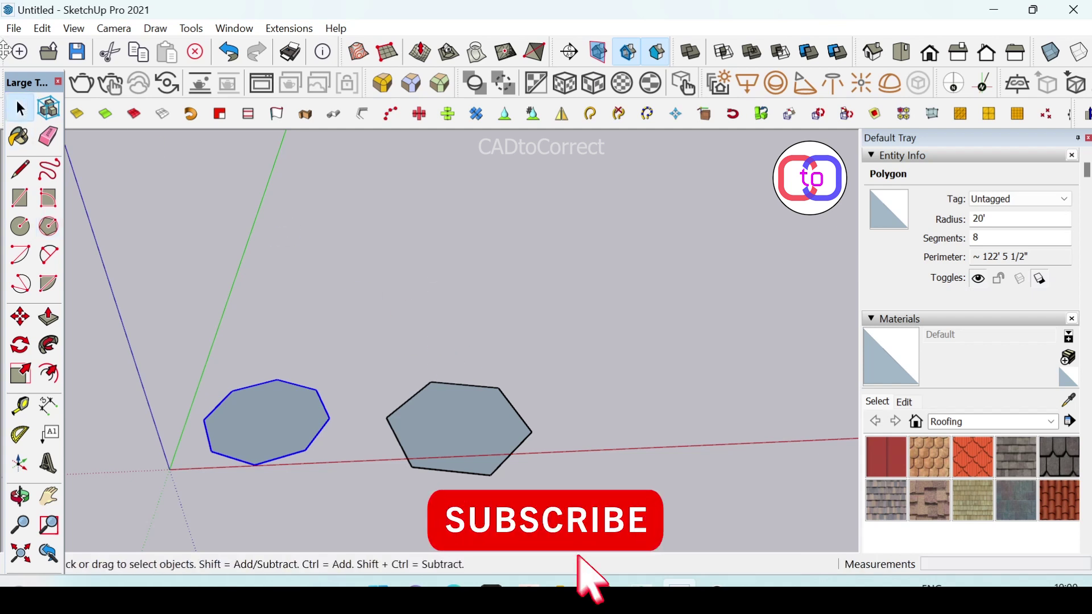
{"action": "left_click", "coordinate": [470, 390]}
{"action": "double_click", "coordinate": [988, 237]}
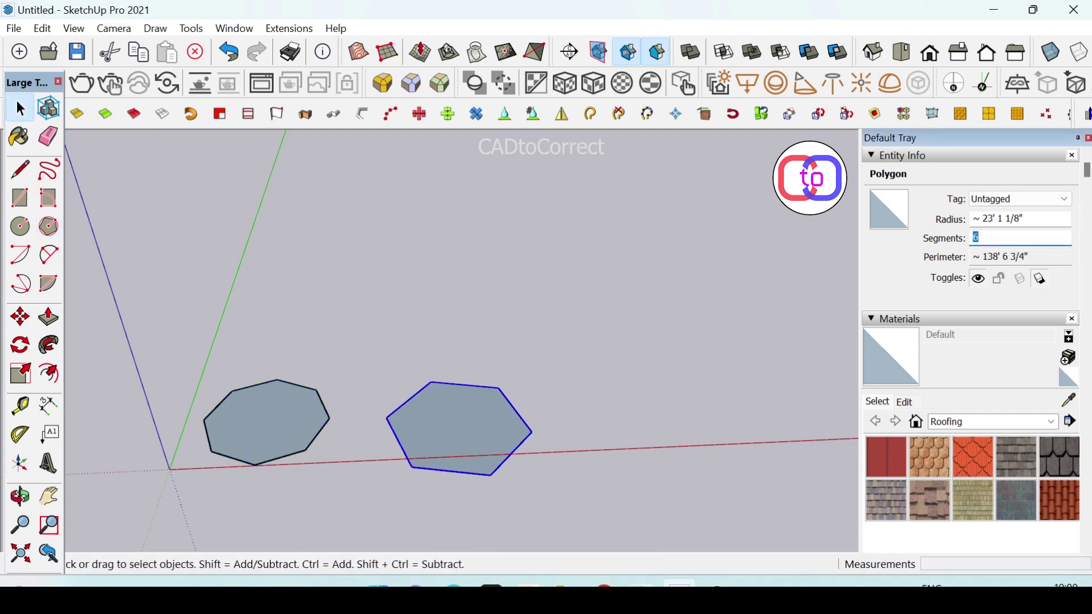
{"action": "type", "text": "5"}
{"action": "key", "text": "Return"}
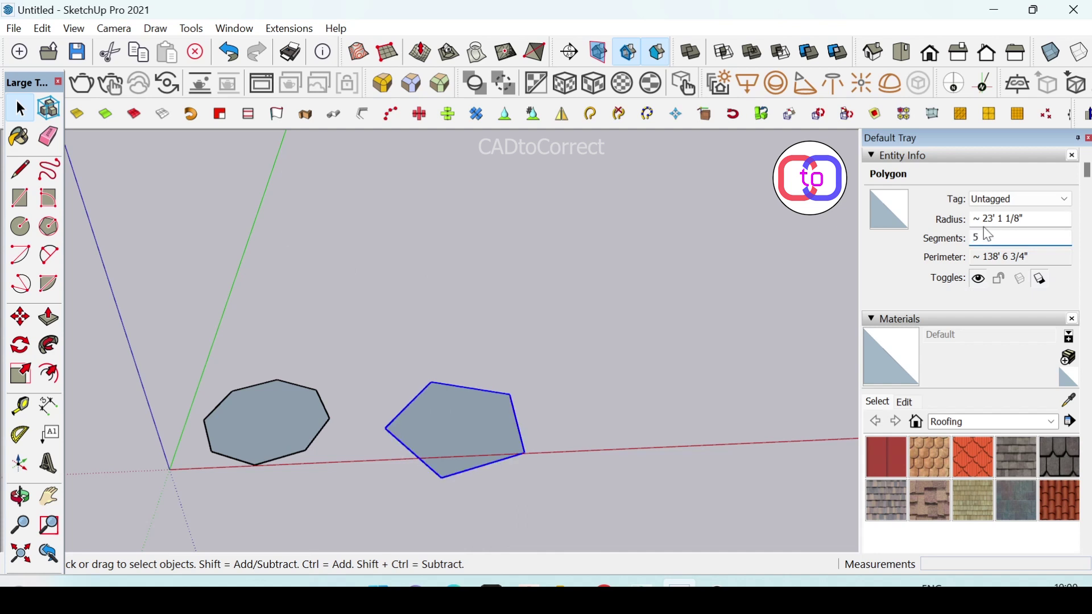
{"action": "key", "text": "BackSpace"}
{"action": "type", "text": "3"}
{"action": "key", "text": "Return"}
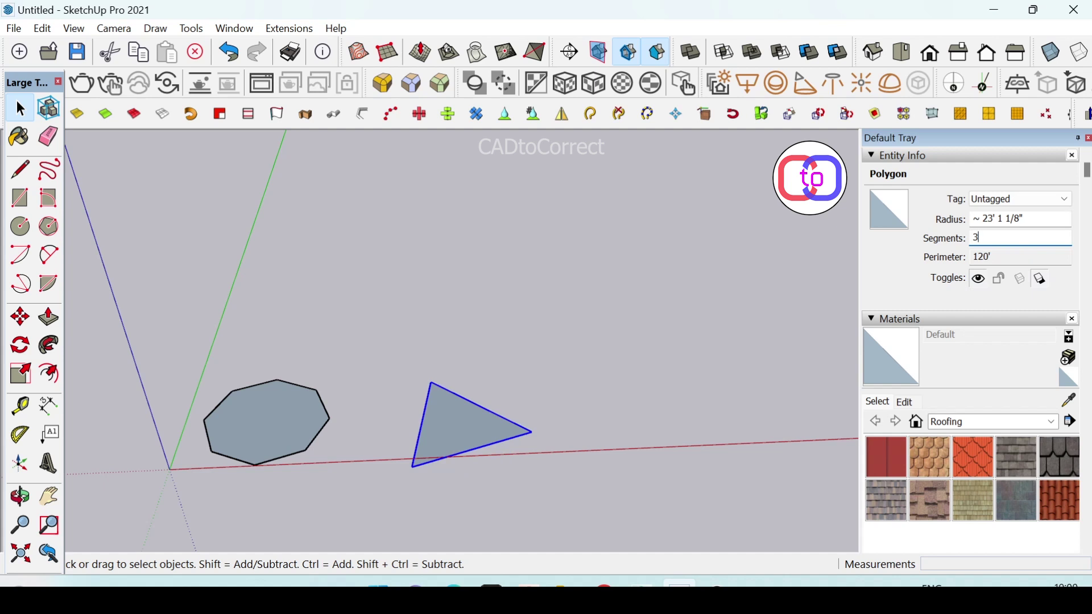